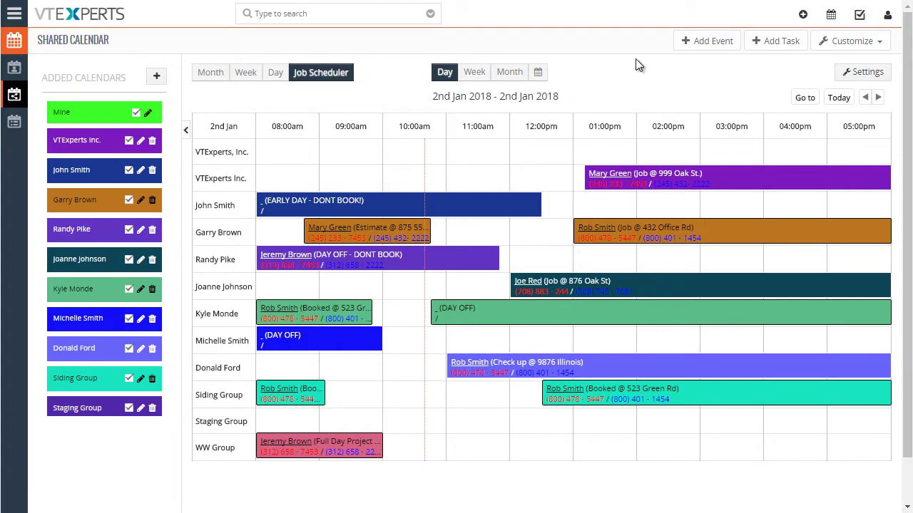
# View the job schedule by week and by month, check the custom date range options, and return to the day view.
pyautogui.click(831, 16)
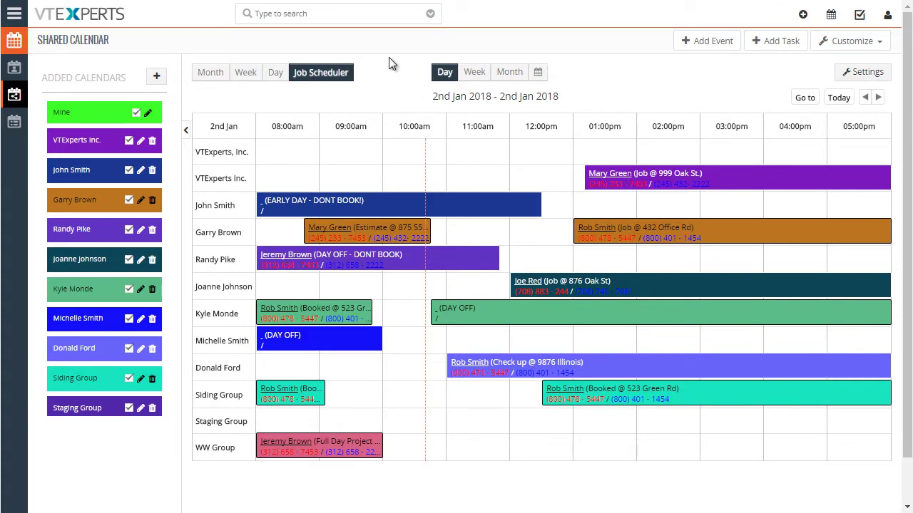
pyautogui.click(469, 70)
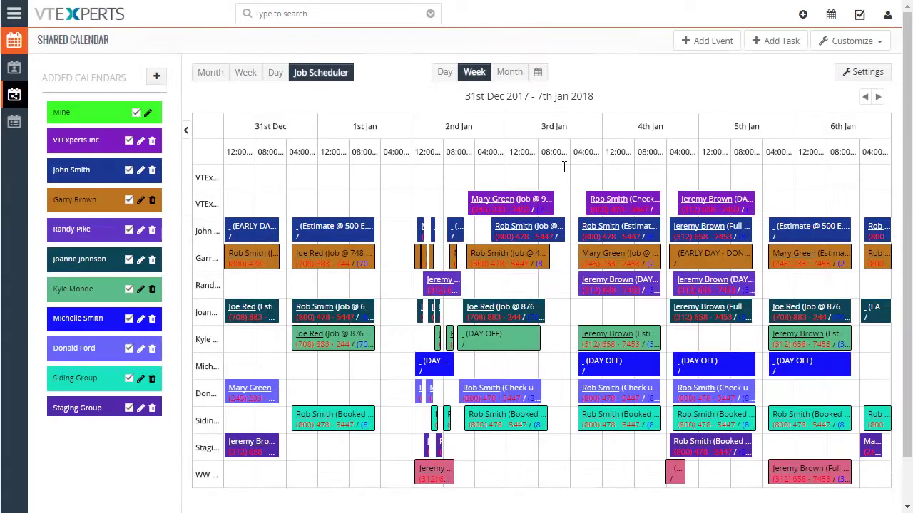
pyautogui.click(506, 72)
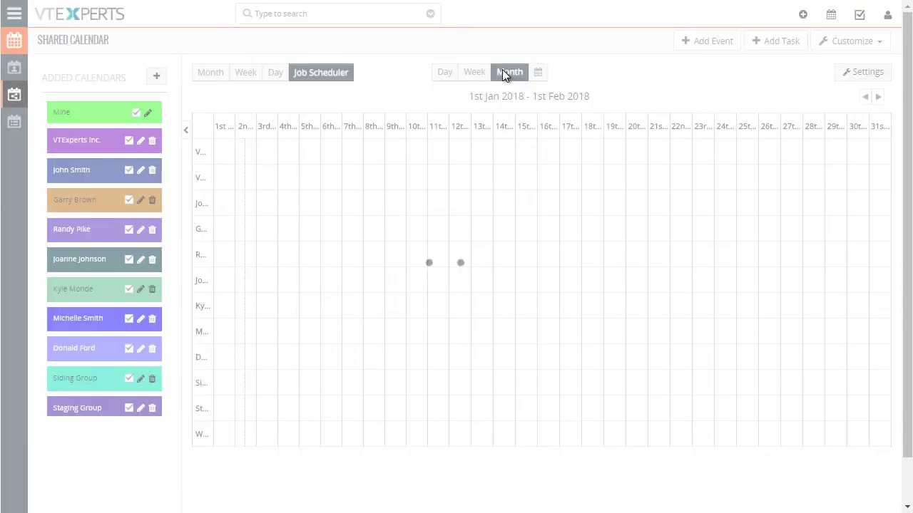
pyautogui.click(538, 73)
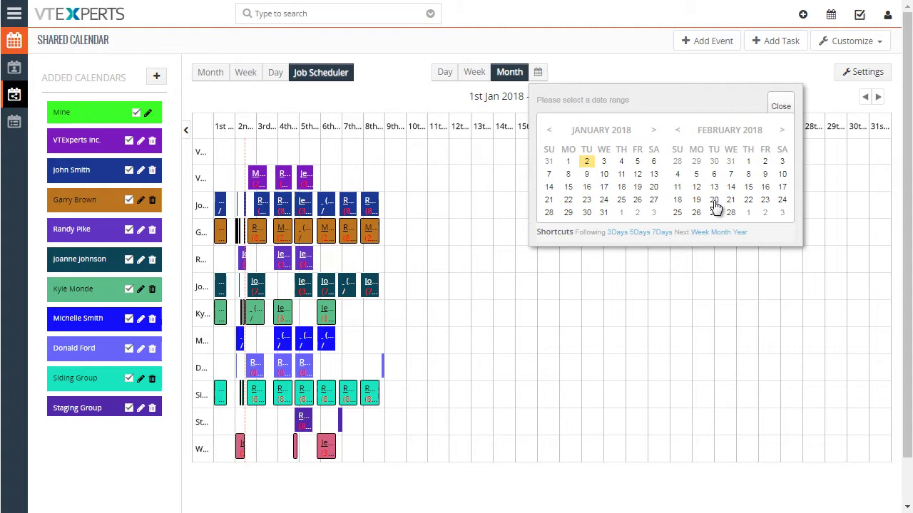
pyautogui.click(444, 72)
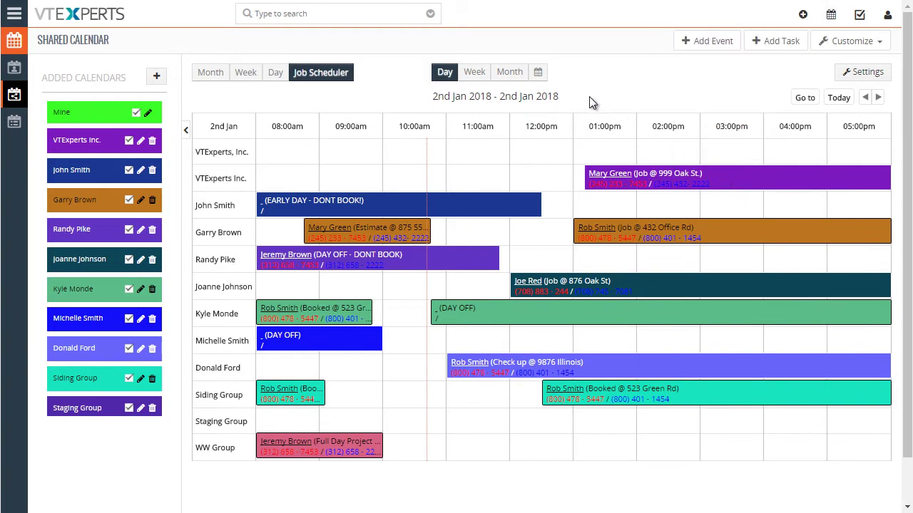
# Open the quick form for a new event, review the available Status options, and cancel without saving.
pyautogui.click(706, 40)
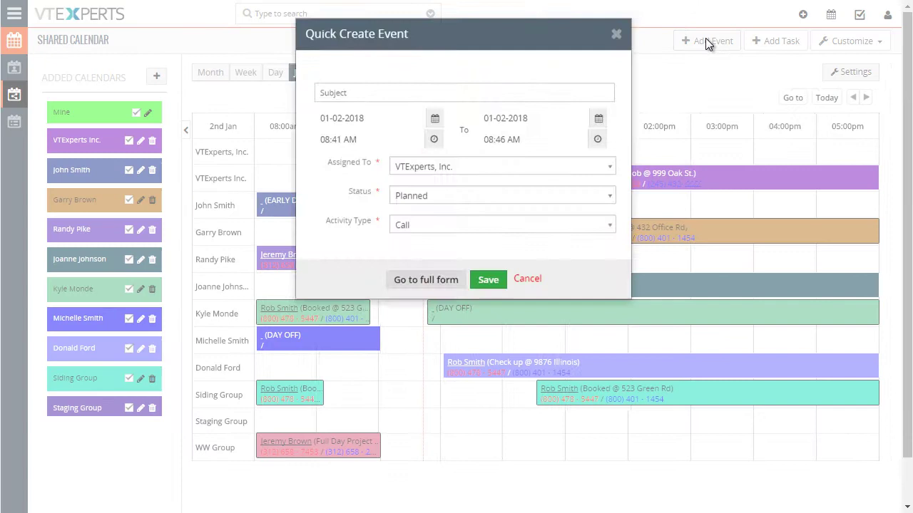
pyautogui.click(538, 197)
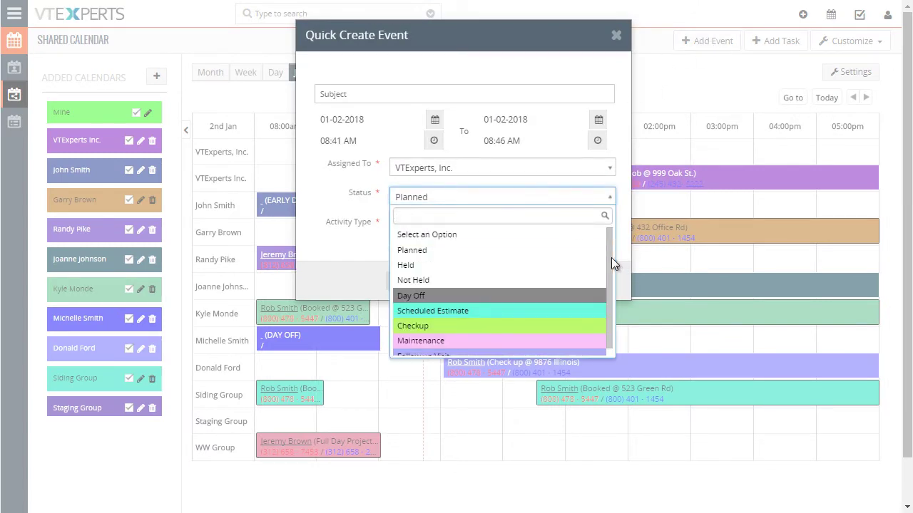
pyautogui.moveTo(611, 258); pyautogui.dragTo(608, 269)
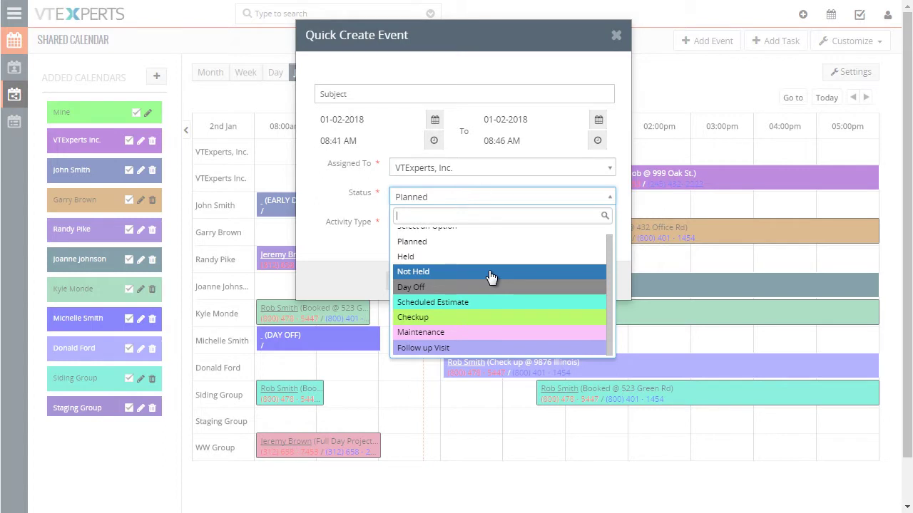
pyautogui.click(350, 240)
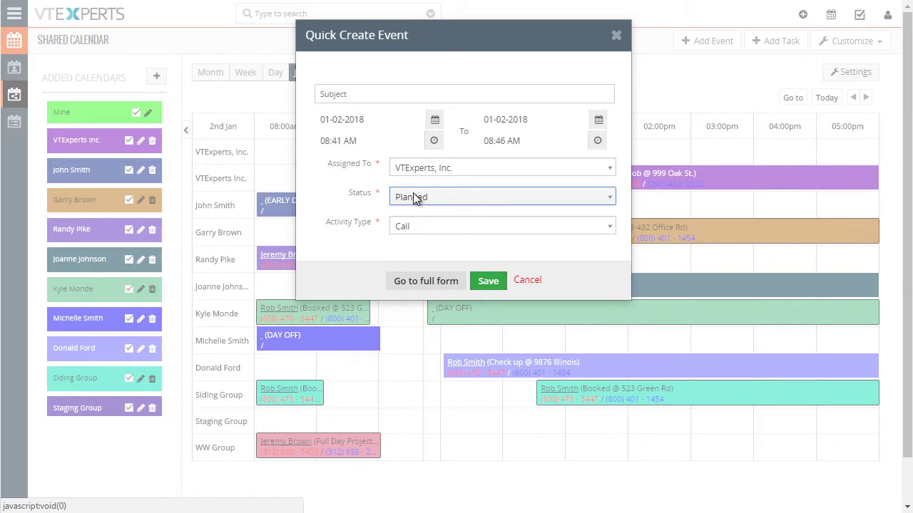
pyautogui.click(529, 282)
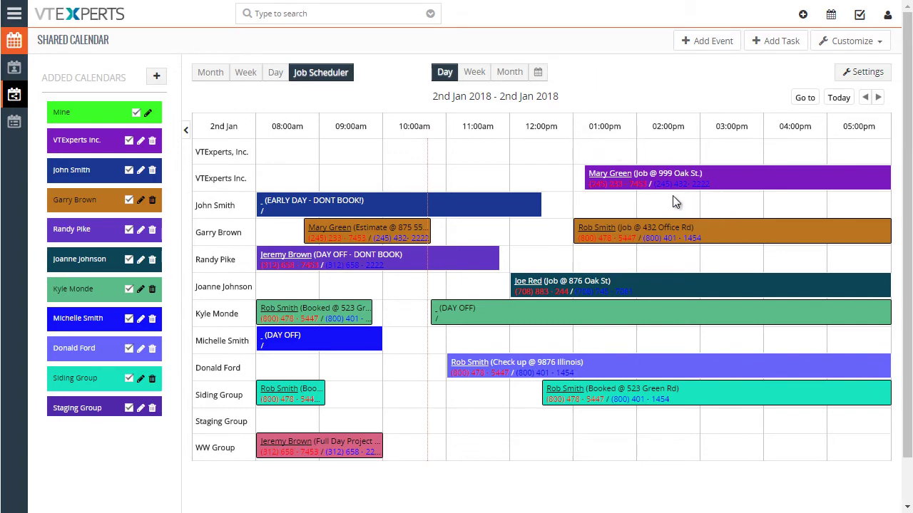
# Examine the hover details of the afternoon jobs in the VTExperts Inc. row and the orange-brown row, including contact, address and notes.
pyautogui.click(628, 191)
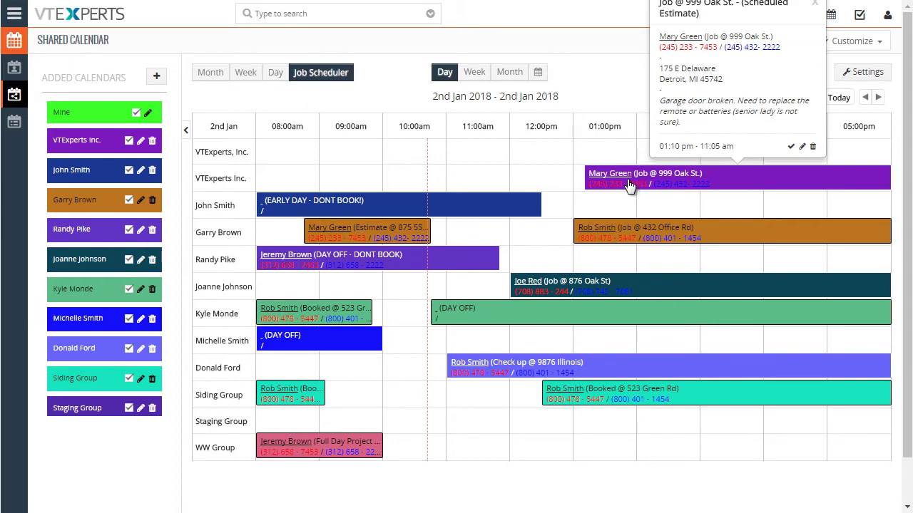
pyautogui.click(736, 233)
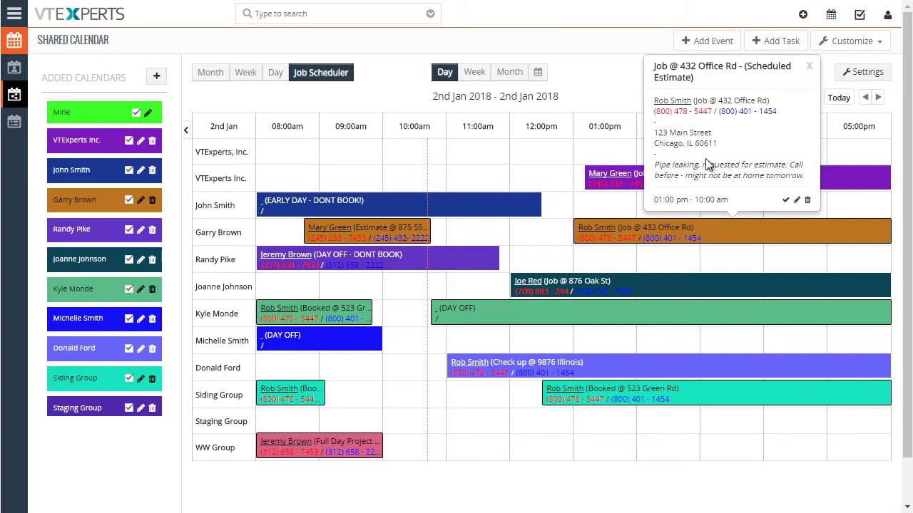
pyautogui.moveTo(661, 165); pyautogui.dragTo(690, 167)
pyautogui.click(751, 157)
pyautogui.moveTo(807, 178); pyautogui.dragTo(653, 99)
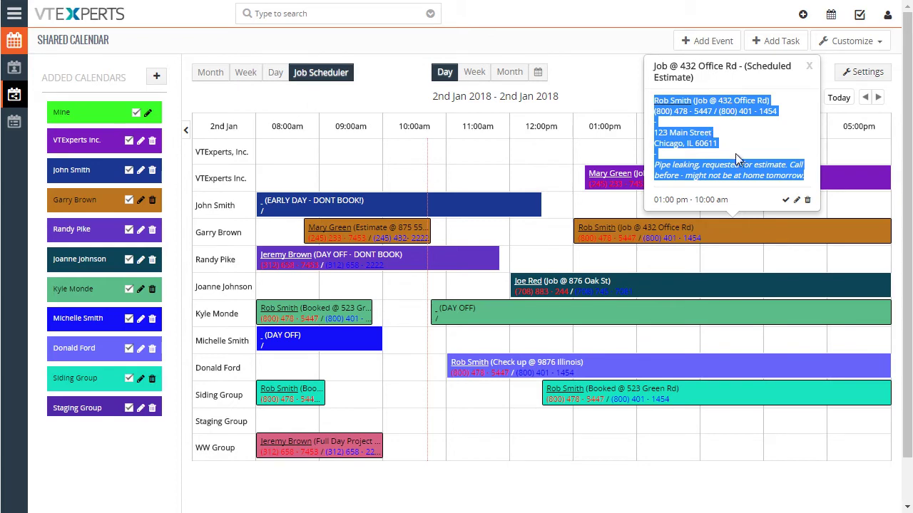
pyautogui.click(733, 116)
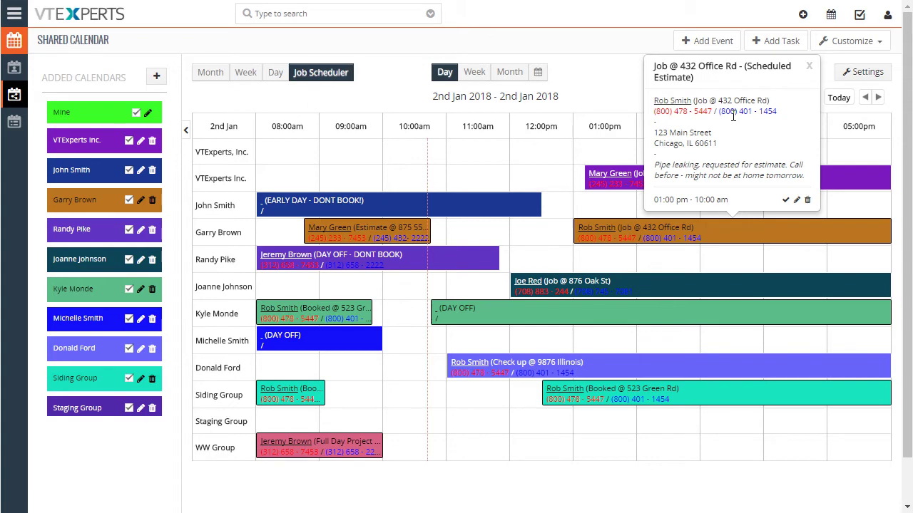
pyautogui.moveTo(655, 101); pyautogui.dragTo(785, 161)
pyautogui.click(750, 133)
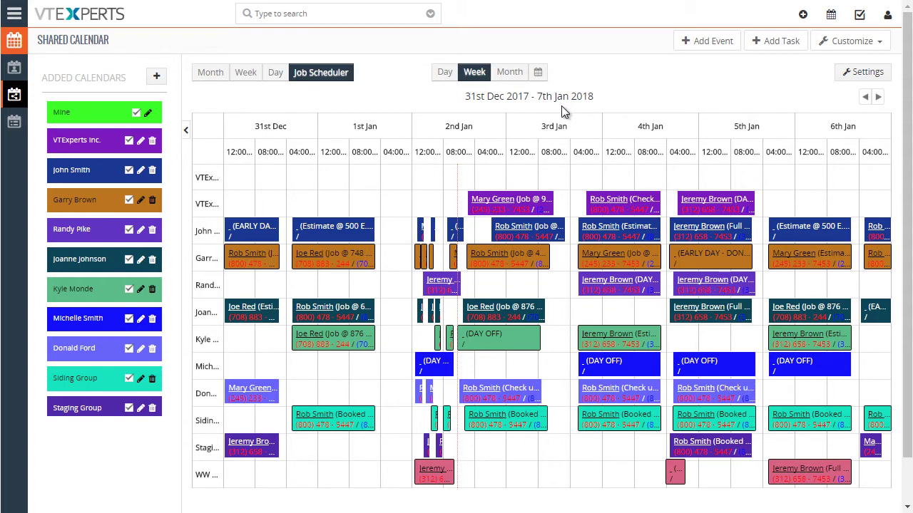
# Reschedule the VTExperts Inc. DAY OFF - DONT BOOK event to about 08:05 AM on 01-05-2018 and check its edit form without saving.
pyautogui.click(717, 205)
pyautogui.moveTo(697, 205); pyautogui.dragTo(752, 201)
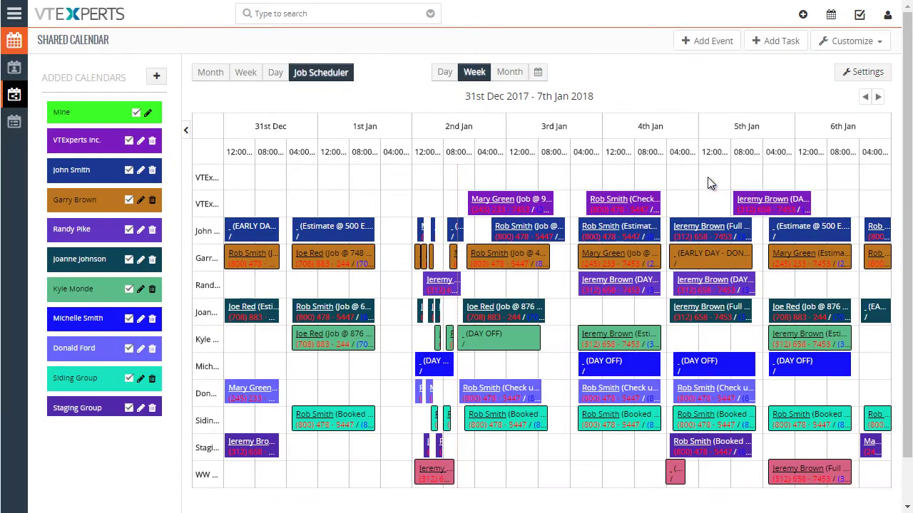
pyautogui.click(778, 203)
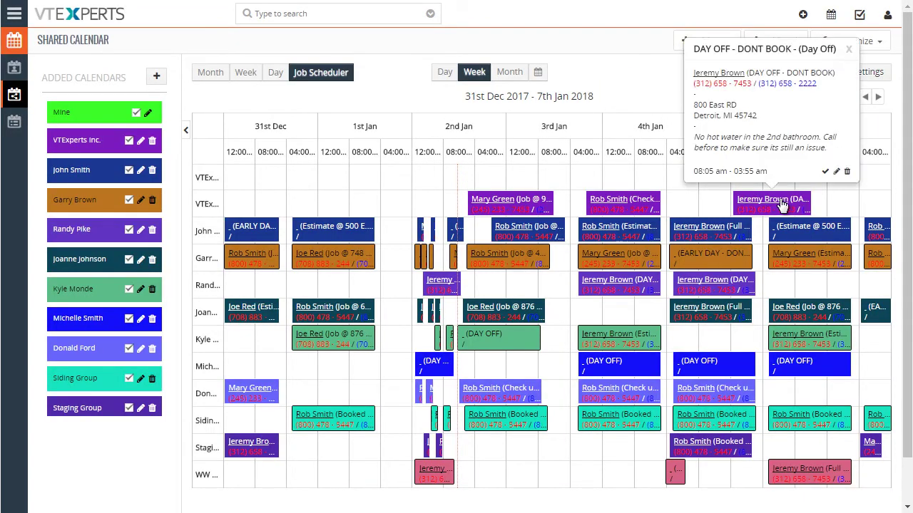
pyautogui.click(836, 173)
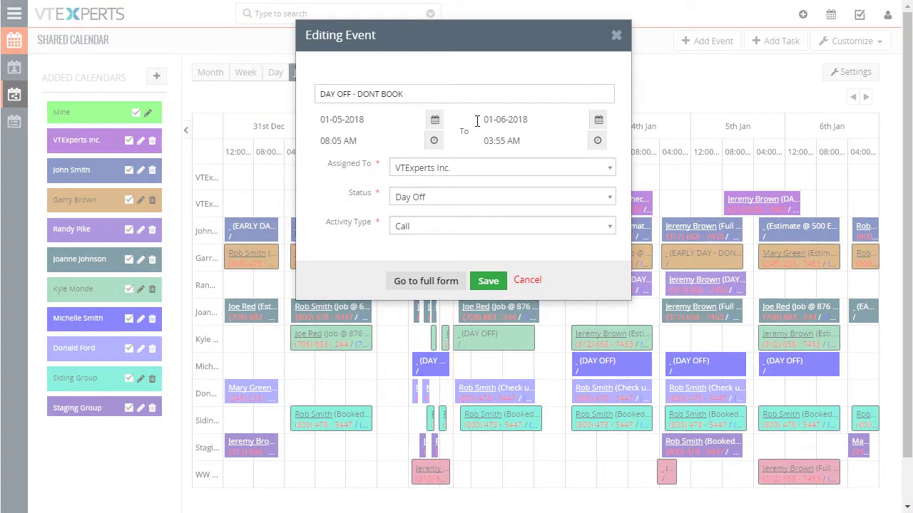
pyautogui.click(529, 282)
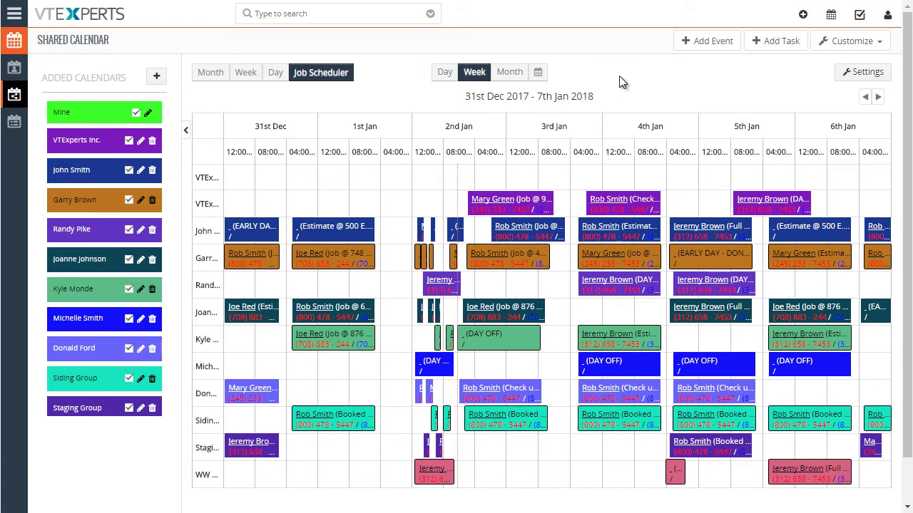
# Review the calendar settings, including the scheduler default view, Use Status Colors and Default View Type options, and close them unchanged.
pyautogui.click(846, 77)
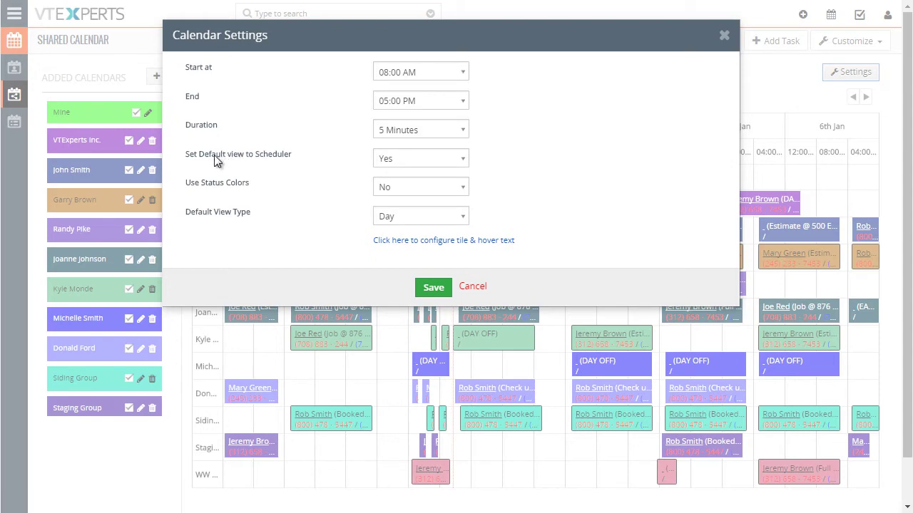
pyautogui.moveTo(203, 159); pyautogui.dragTo(255, 160)
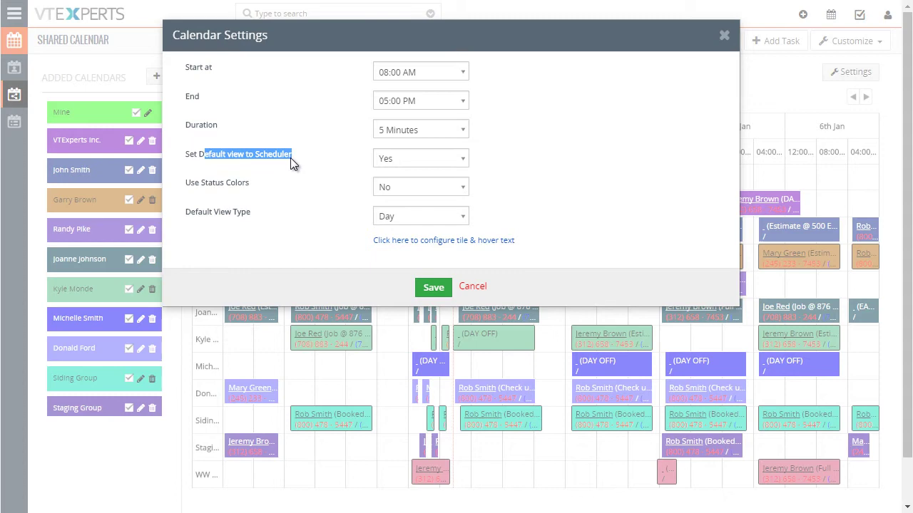
pyautogui.click(290, 157)
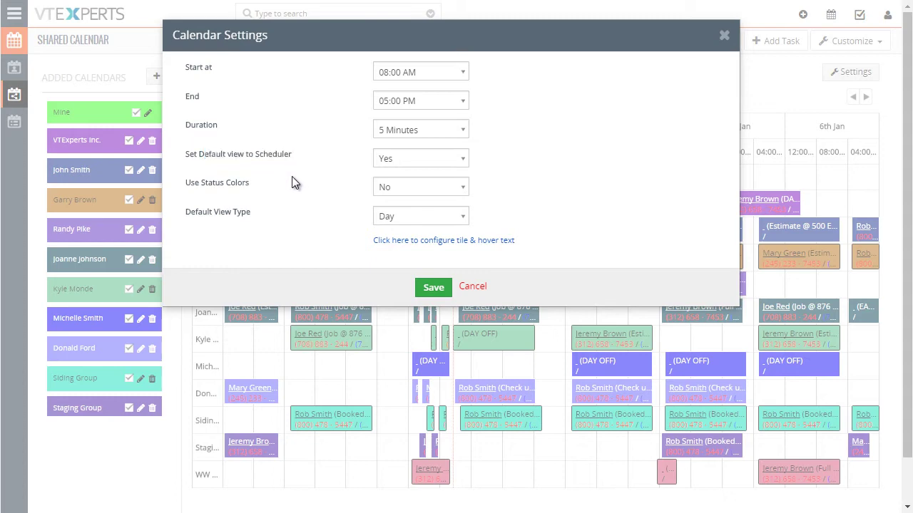
pyautogui.click(403, 188)
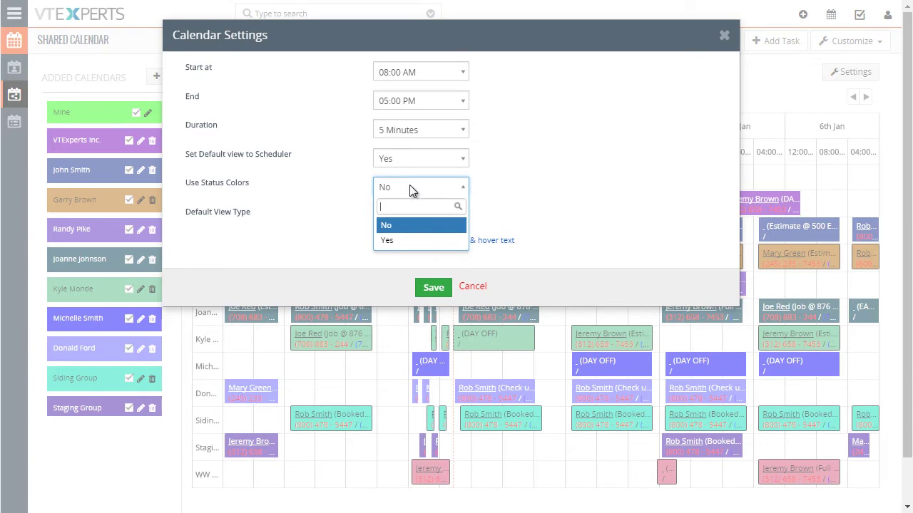
pyautogui.click(357, 181)
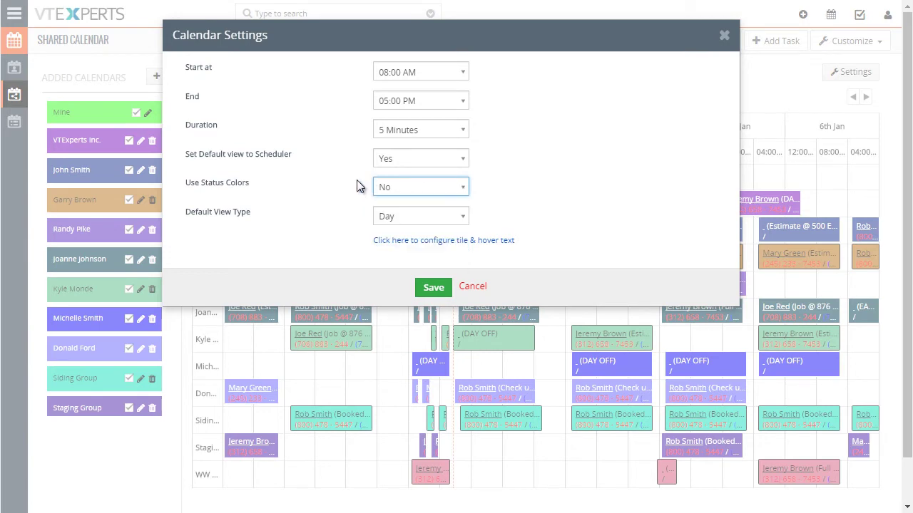
pyautogui.click(419, 217)
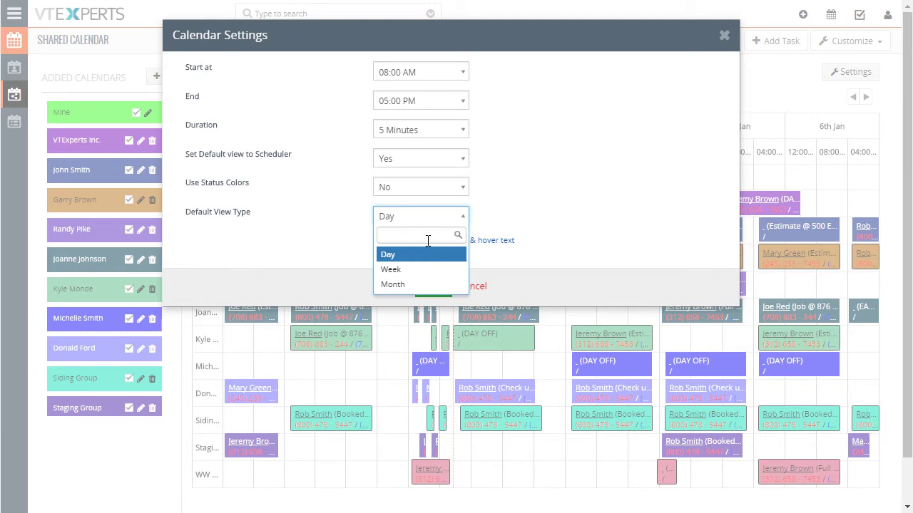
pyautogui.click(527, 209)
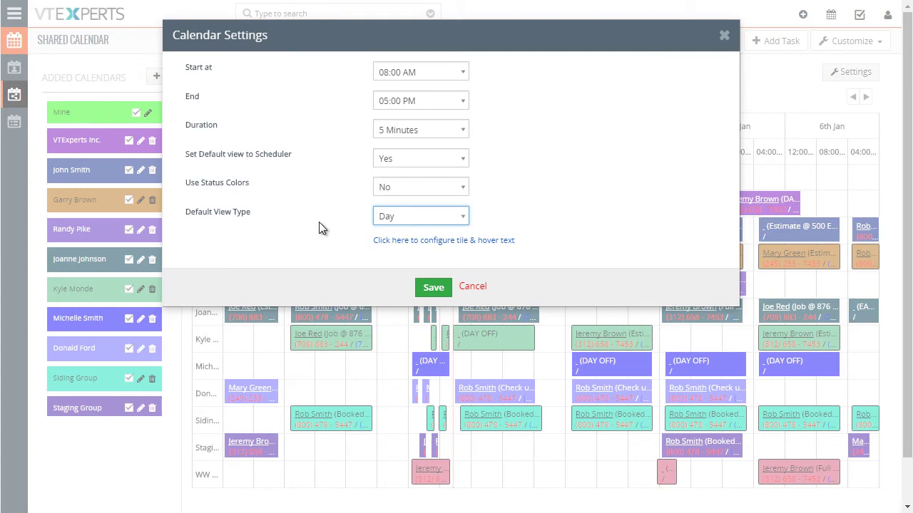
pyautogui.click(710, 104)
# Check the moved DAY OFF event's hover details, and open the Job Scheduler custom tile and hover text configuration for editing.
pyautogui.moveTo(793, 208)
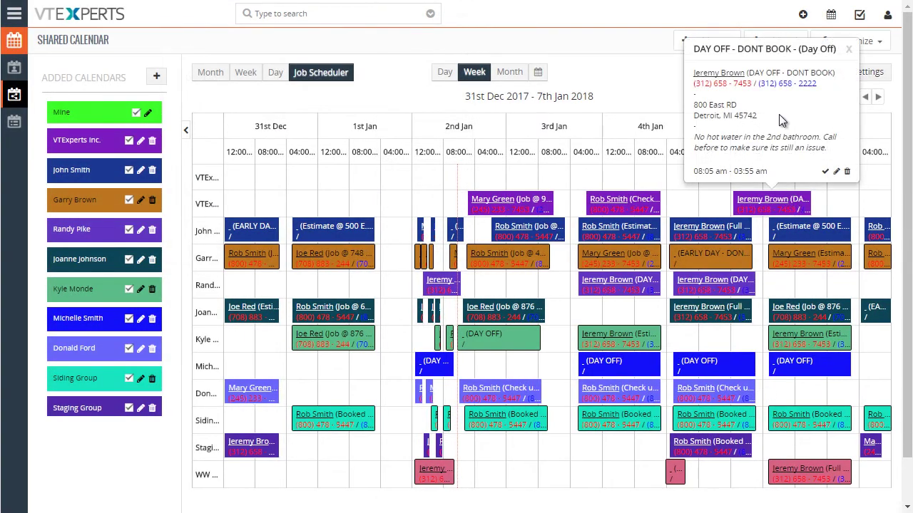
pyautogui.moveTo(721, 97); pyautogui.dragTo(796, 146)
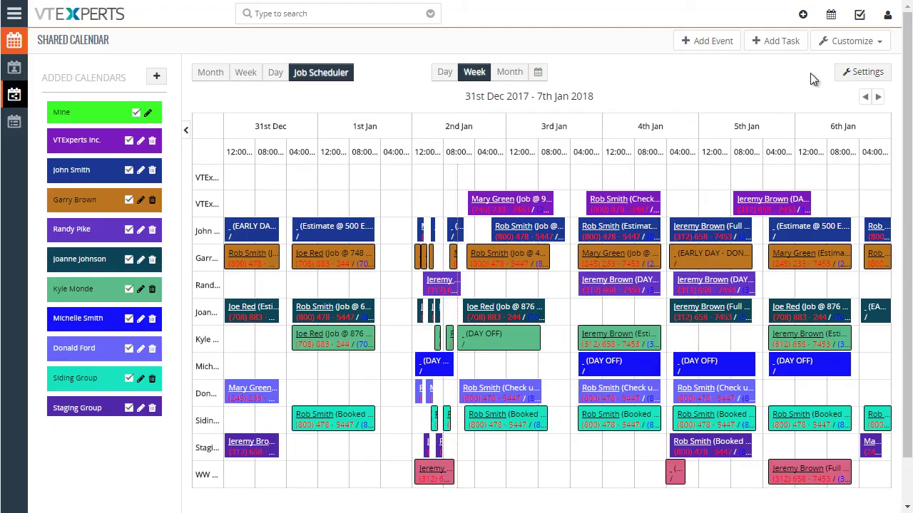
pyautogui.click(850, 78)
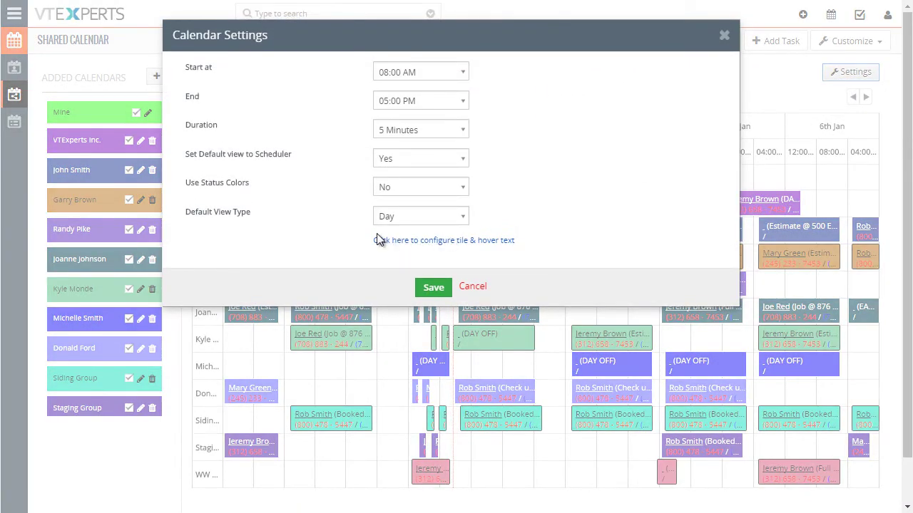
pyautogui.click(454, 242)
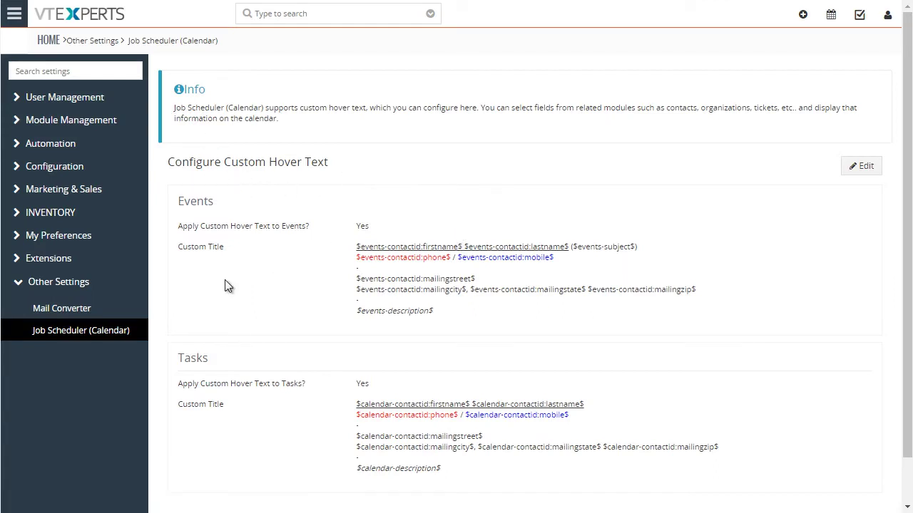
pyautogui.click(858, 167)
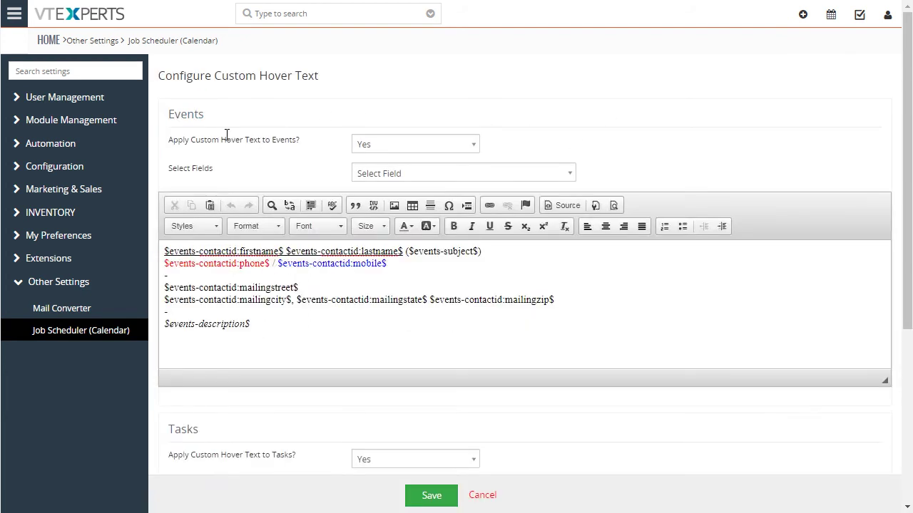
# Examine the Events custom hover text option and the contact, address and description placeholders in its template.
pyautogui.moveTo(212, 137); pyautogui.dragTo(246, 139)
pyautogui.click(367, 107)
pyautogui.scroll(-1, 403, 144)
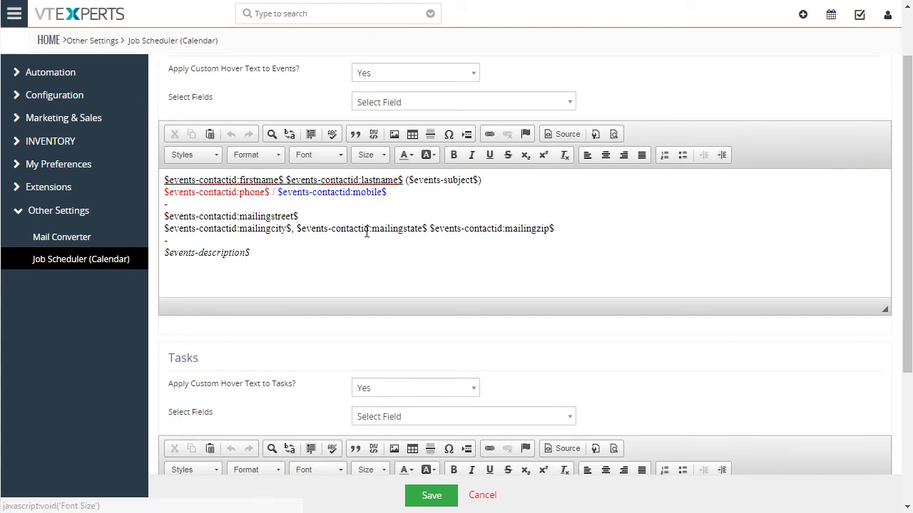
pyautogui.click(318, 257)
pyautogui.hotkey('ctrl', 'a')
pyautogui.click(360, 240)
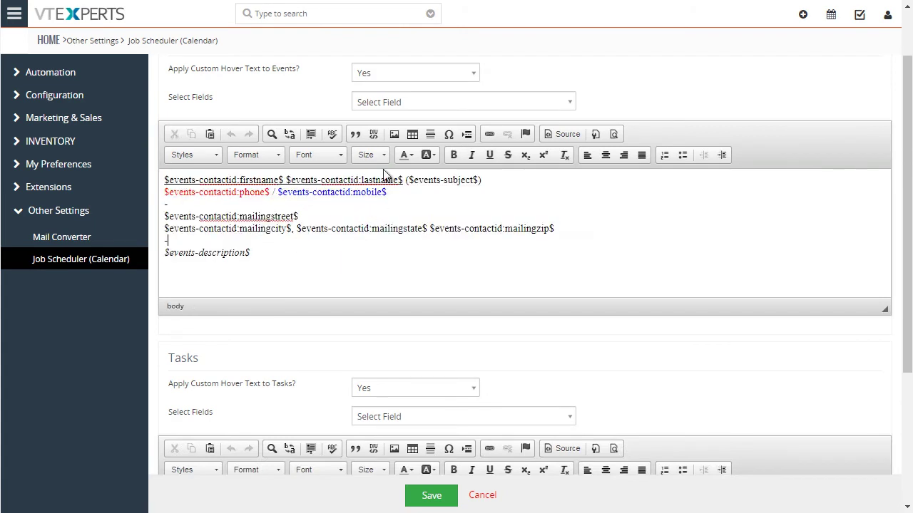
pyautogui.click(337, 248)
# Examine the event, organization and ticket fields available for insertion into the Events hover text, without adding any.
pyautogui.click(435, 105)
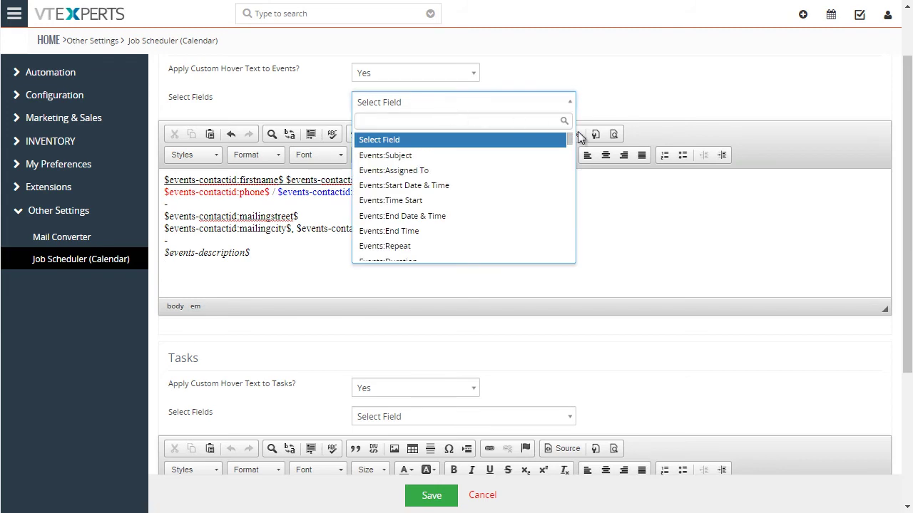
pyautogui.moveTo(571, 142); pyautogui.dragTo(571, 172)
pyautogui.scroll(-5, 525, 173)
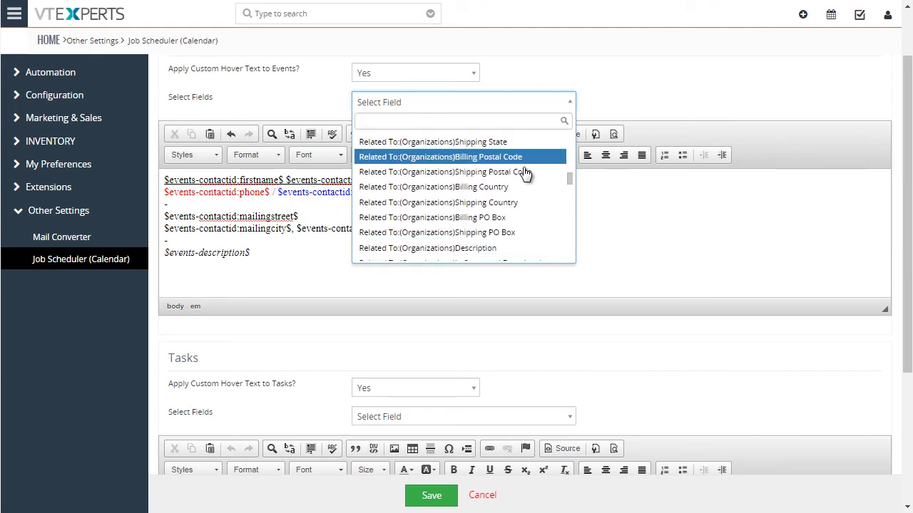
pyautogui.scroll(-3, 525, 179)
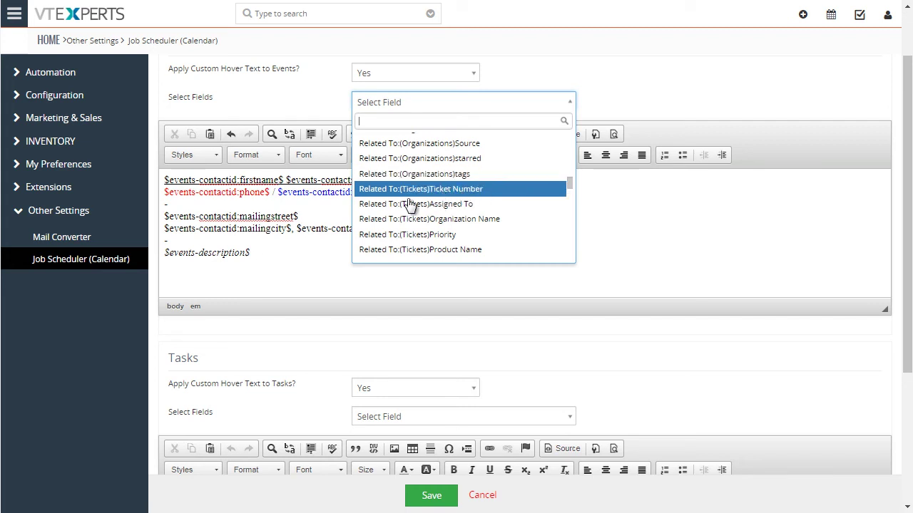
pyautogui.click(330, 209)
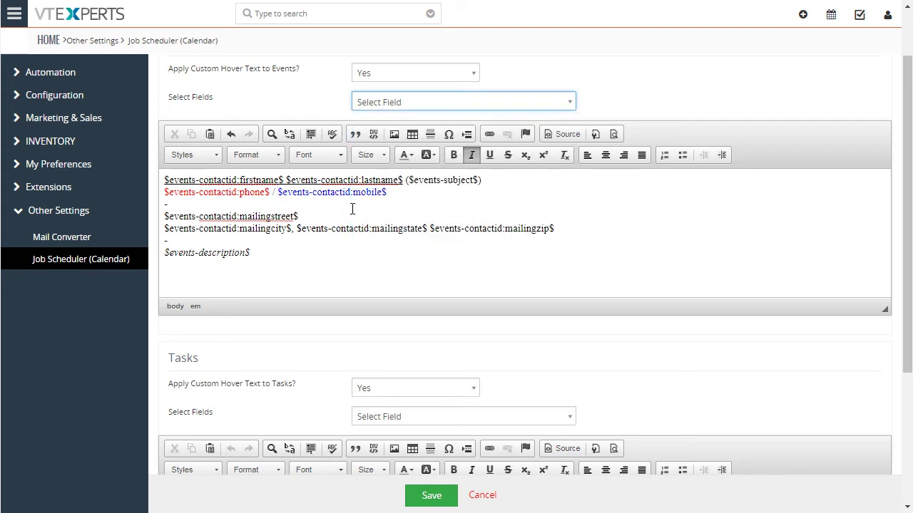
# Review the Tasks custom hover text template and its available fields without inserting any.
pyautogui.scroll(-3, 466, 205)
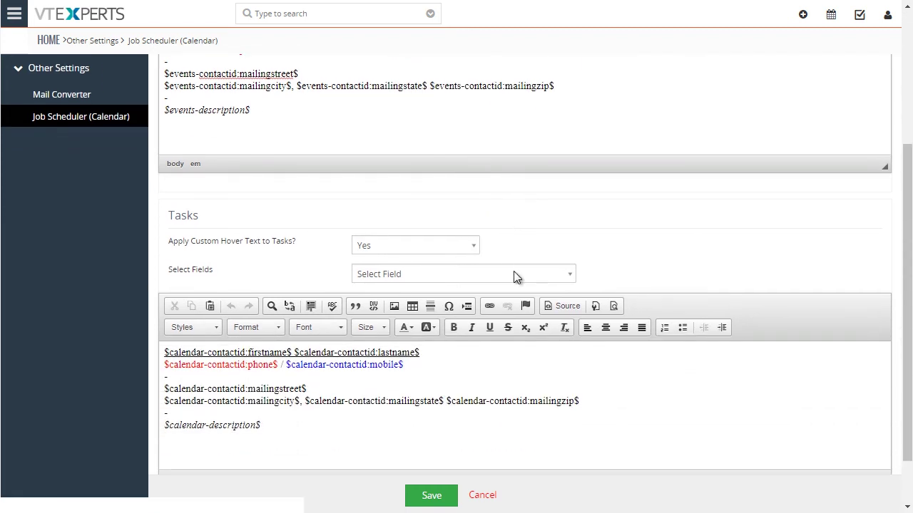
pyautogui.doubleClick(189, 151)
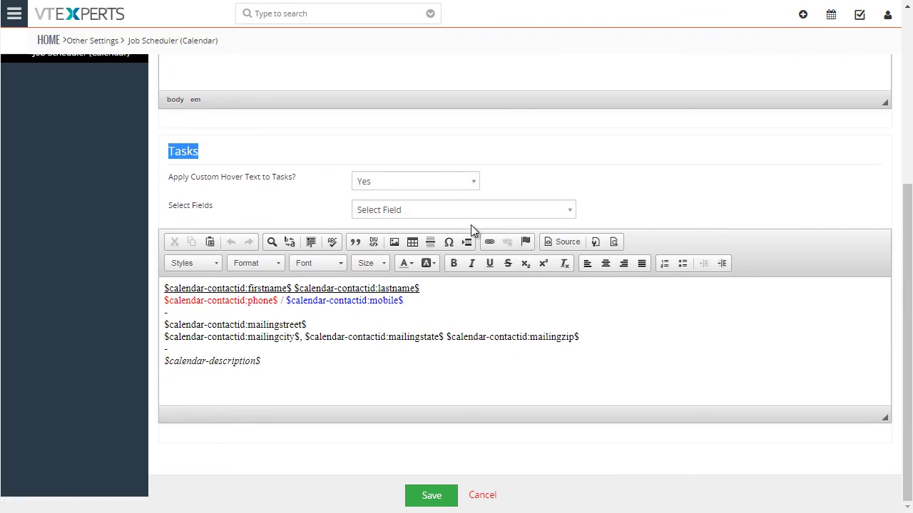
pyautogui.click(503, 211)
pyautogui.moveTo(570, 253); pyautogui.dragTo(574, 288)
pyautogui.click(619, 191)
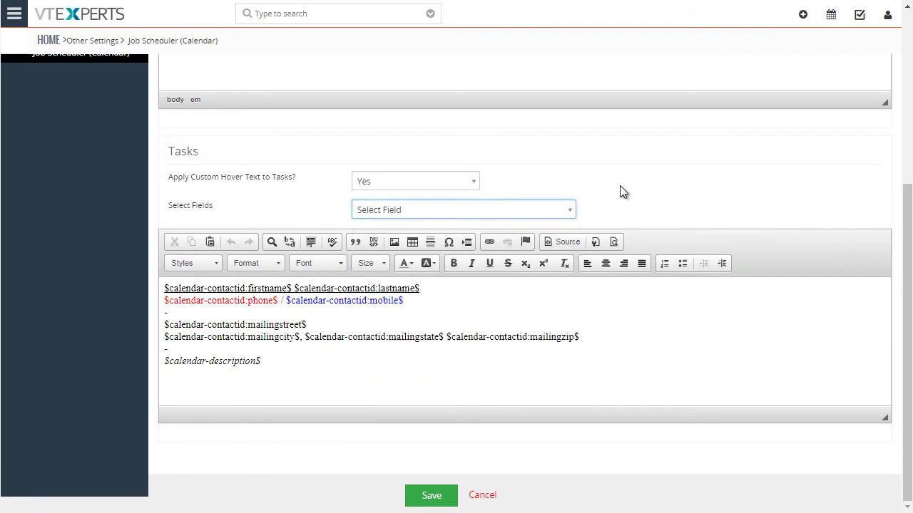
pyautogui.scroll(4, 620, 191)
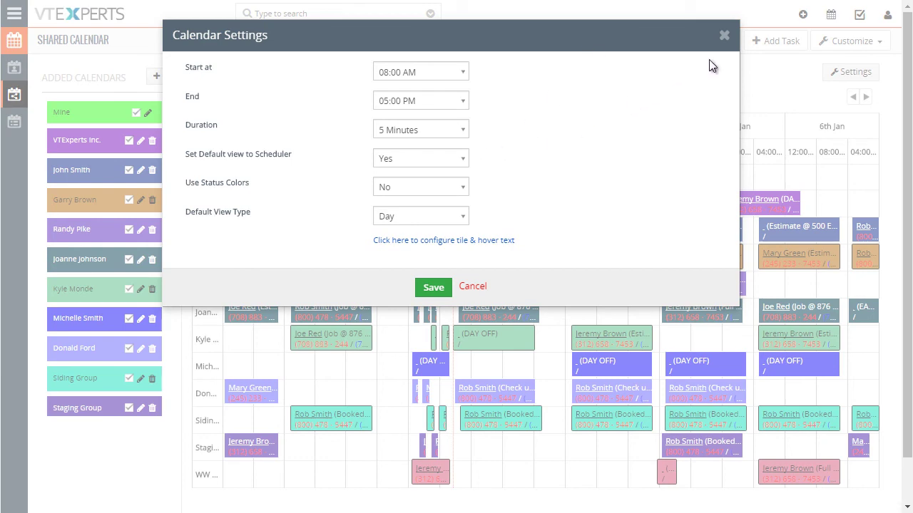
# Close the calendar settings unchanged and open the picklist values configuration for the shared calendar.
pyautogui.click(726, 39)
pyautogui.click(856, 44)
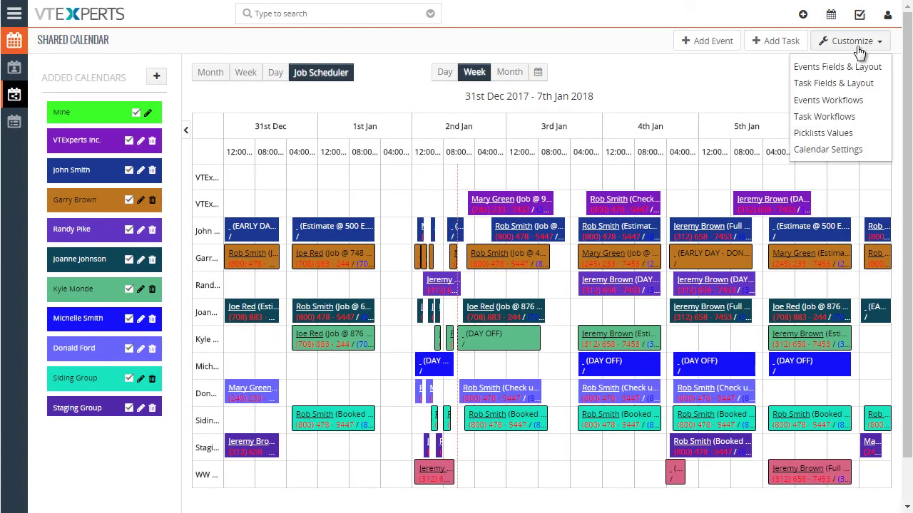
pyautogui.click(816, 132)
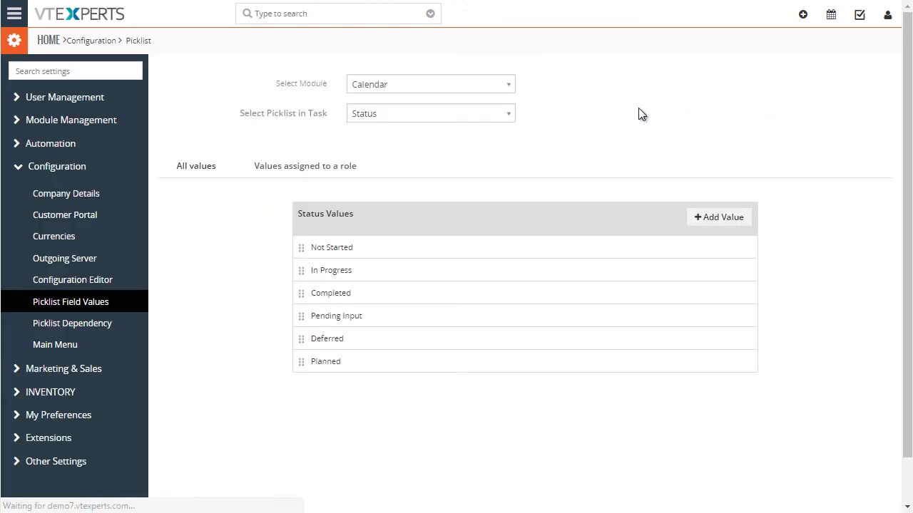
# Display the Status picklist values of the Events module.
pyautogui.click(441, 86)
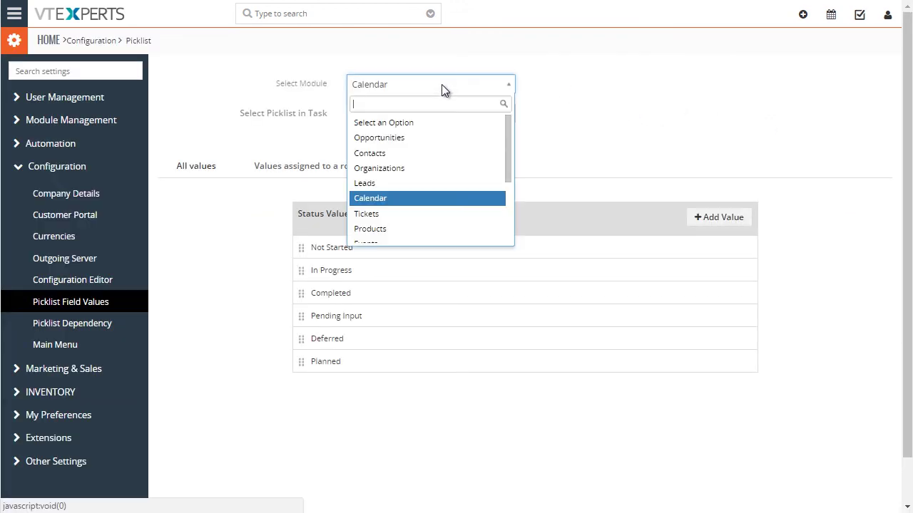
pyautogui.write('ev')
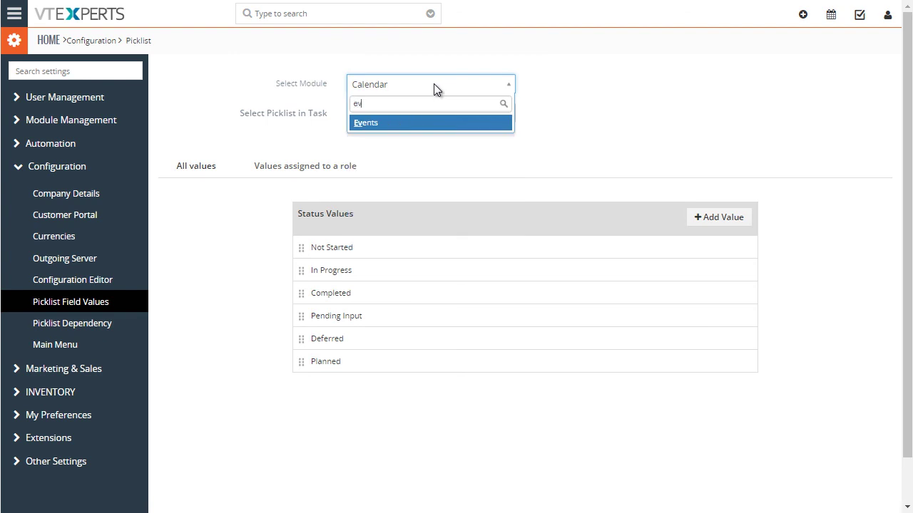
pyautogui.click(390, 126)
pyautogui.click(385, 112)
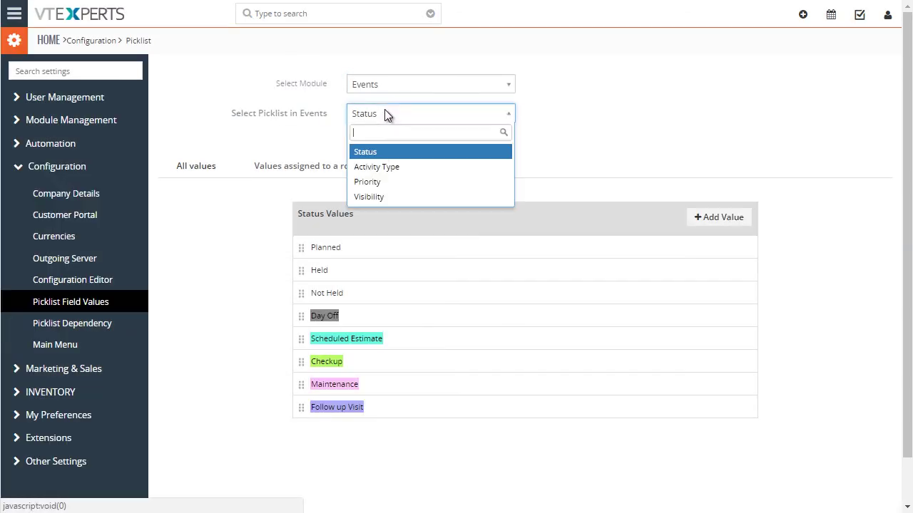
pyautogui.click(381, 151)
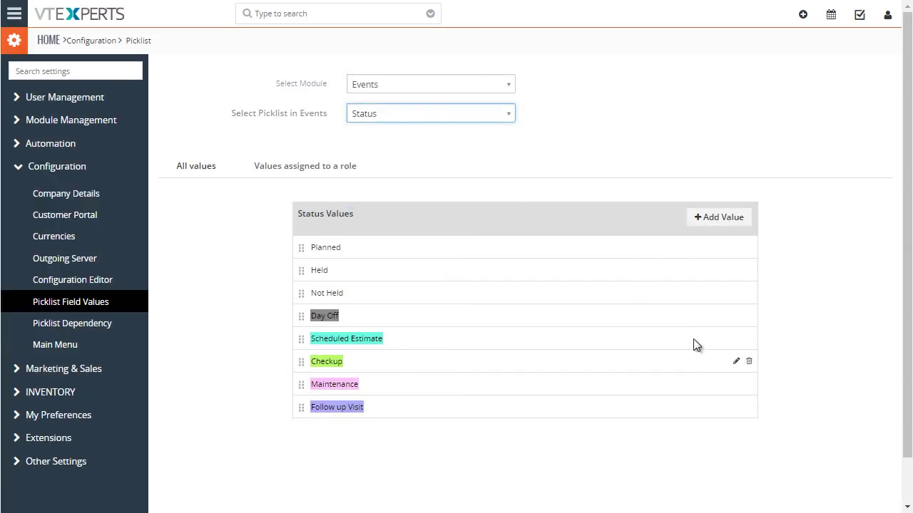
# Draft a new Status item "xxxx" with a light magenta color, and cancel it without saving.
pyautogui.click(714, 219)
pyautogui.click(428, 147)
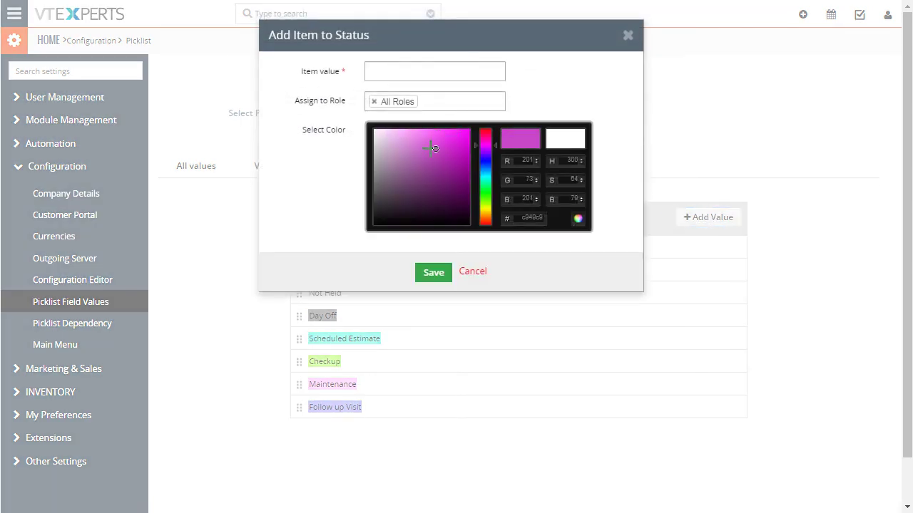
pyautogui.click(415, 78)
pyautogui.write('xxxx')
pyautogui.press('Return')
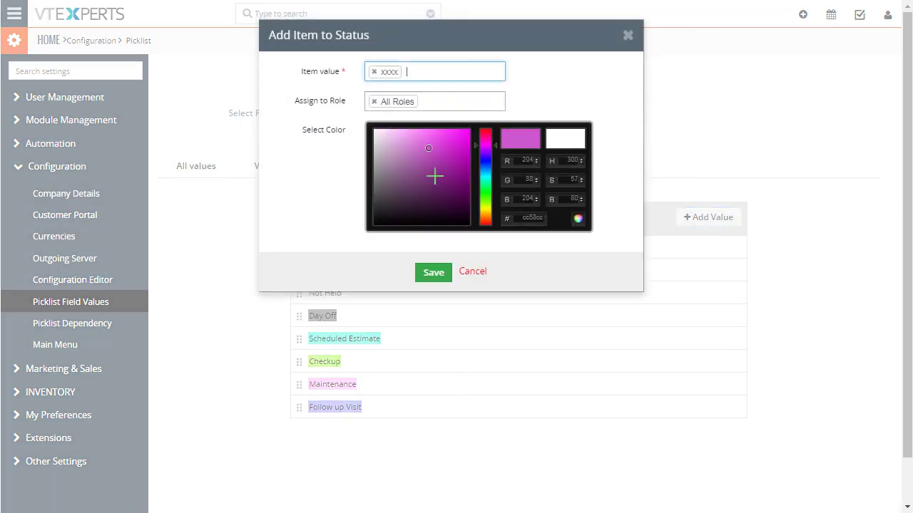
pyautogui.click(409, 157)
pyautogui.click(472, 272)
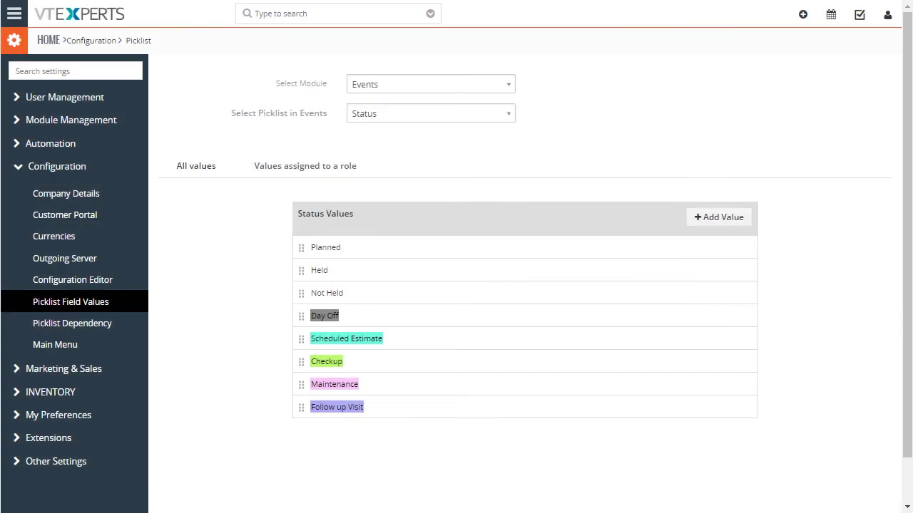